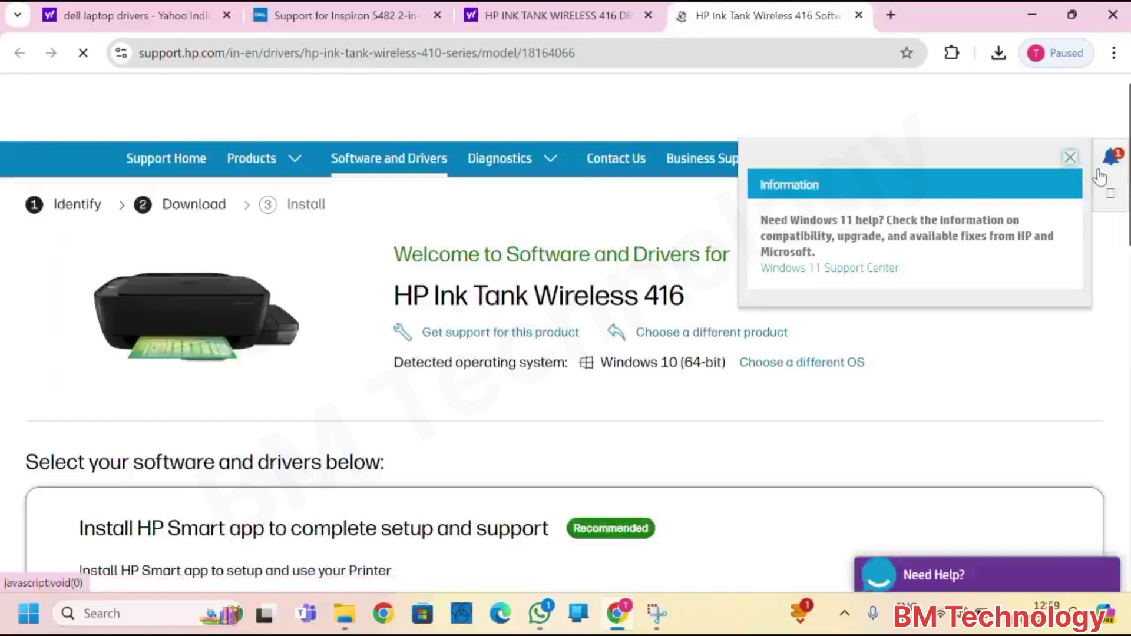
Step: Download HPEasyStart_16_7_5.exe from HP Support and launch the installer
left_click(1069, 157)
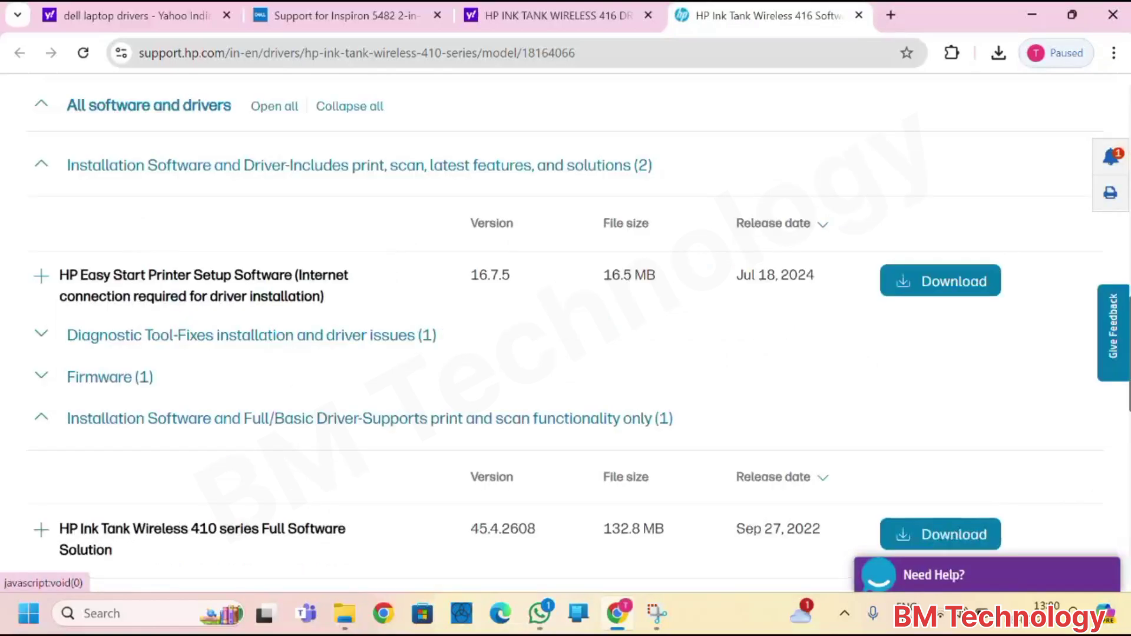
scroll(565, 334, "down", 2)
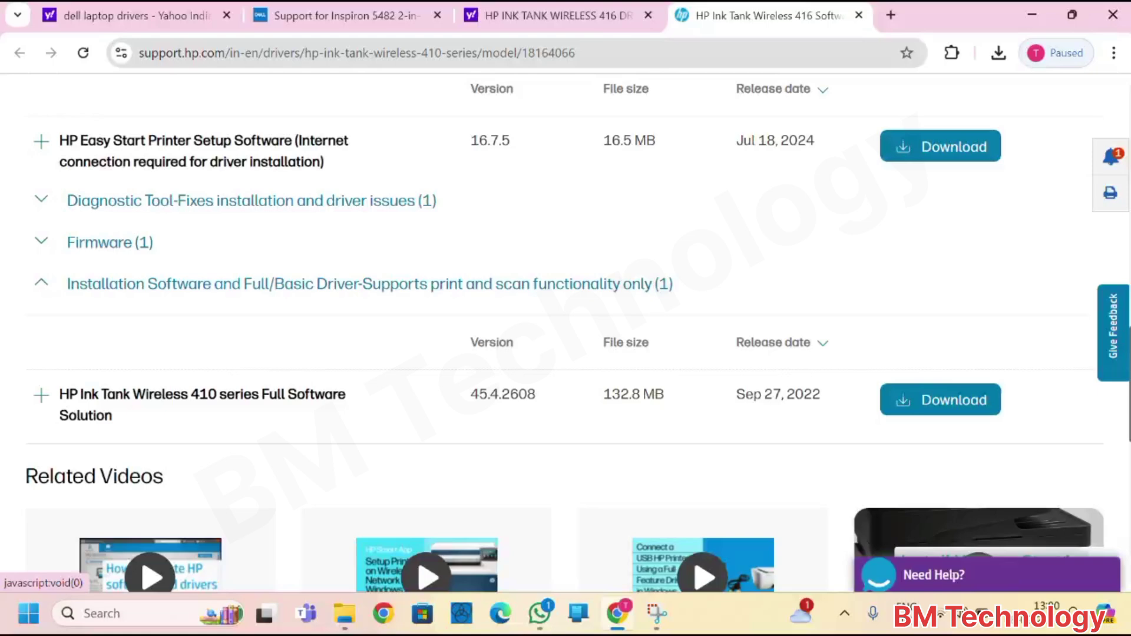
left_click(940, 400)
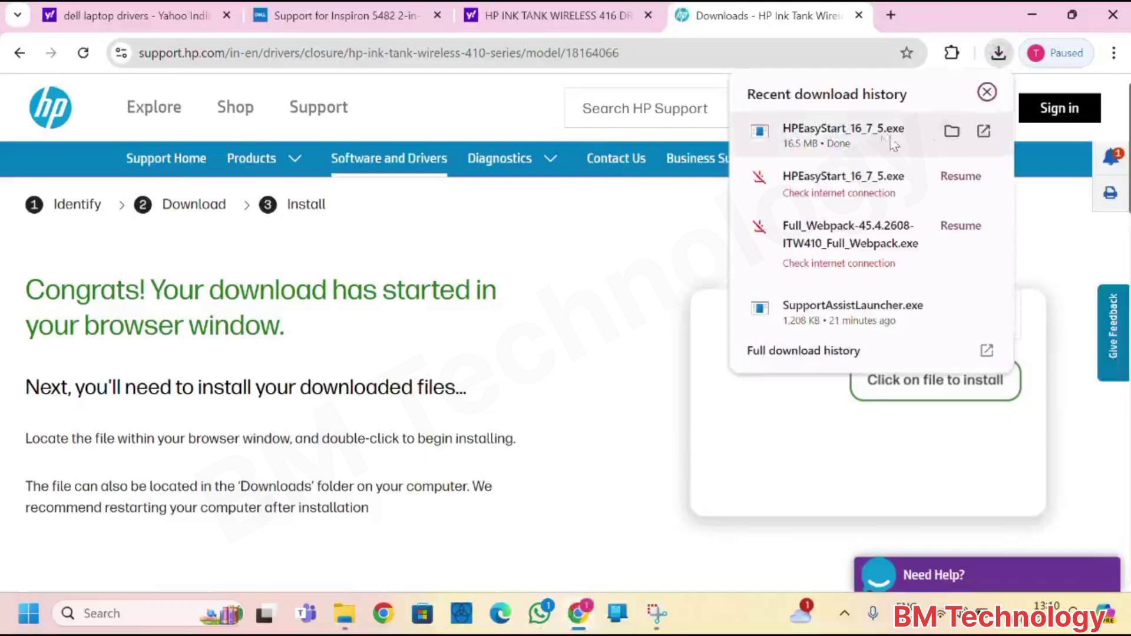
left_click(883, 143)
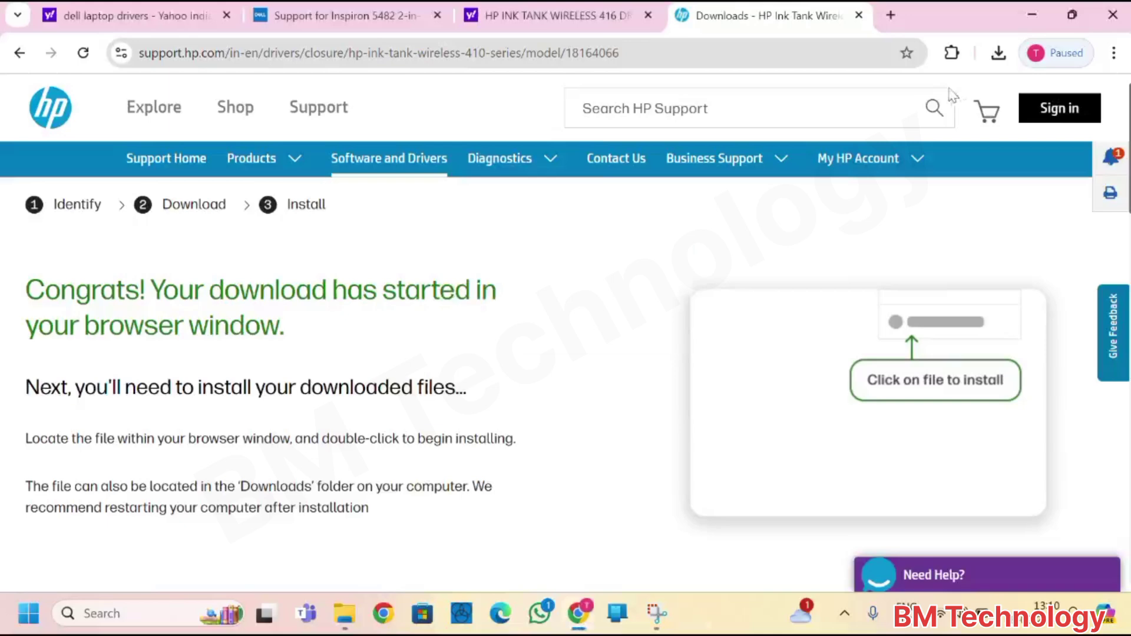
Step: Accept all data options and pass the Wi-Fi checklist so the Ink Tank Wireless 410 is found
left_click(1030, 17)
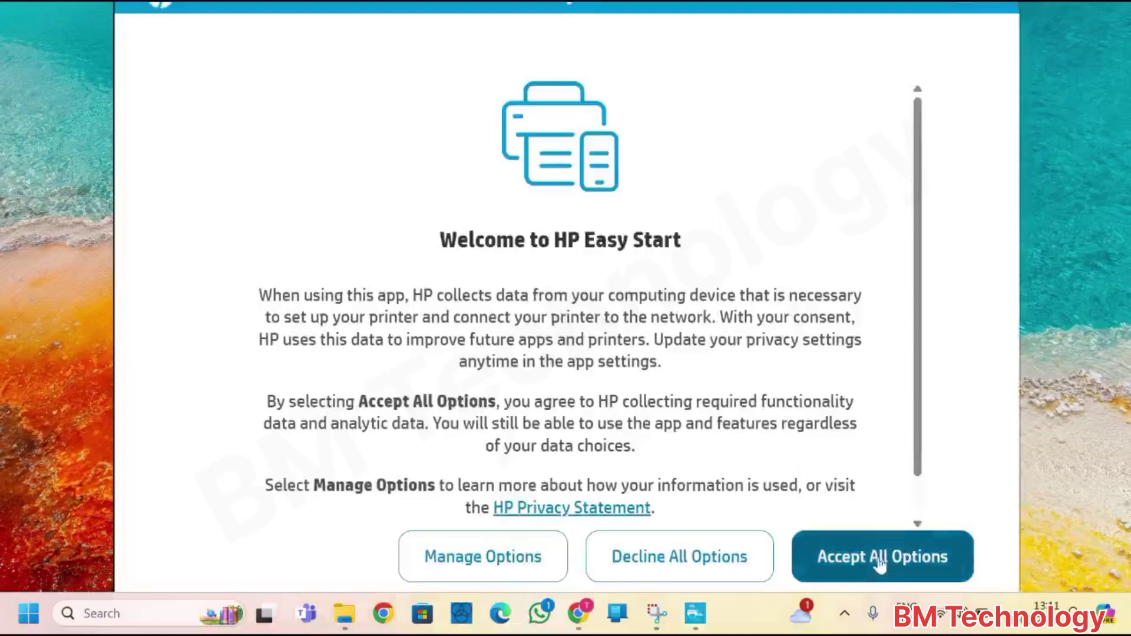
left_click(874, 563)
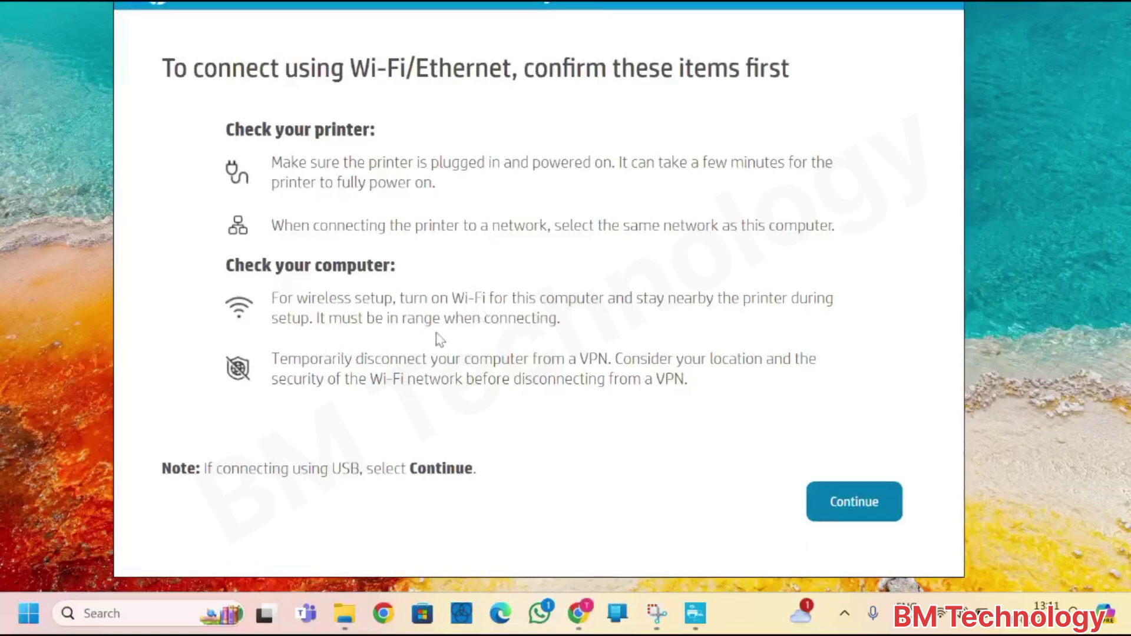
left_click(860, 498)
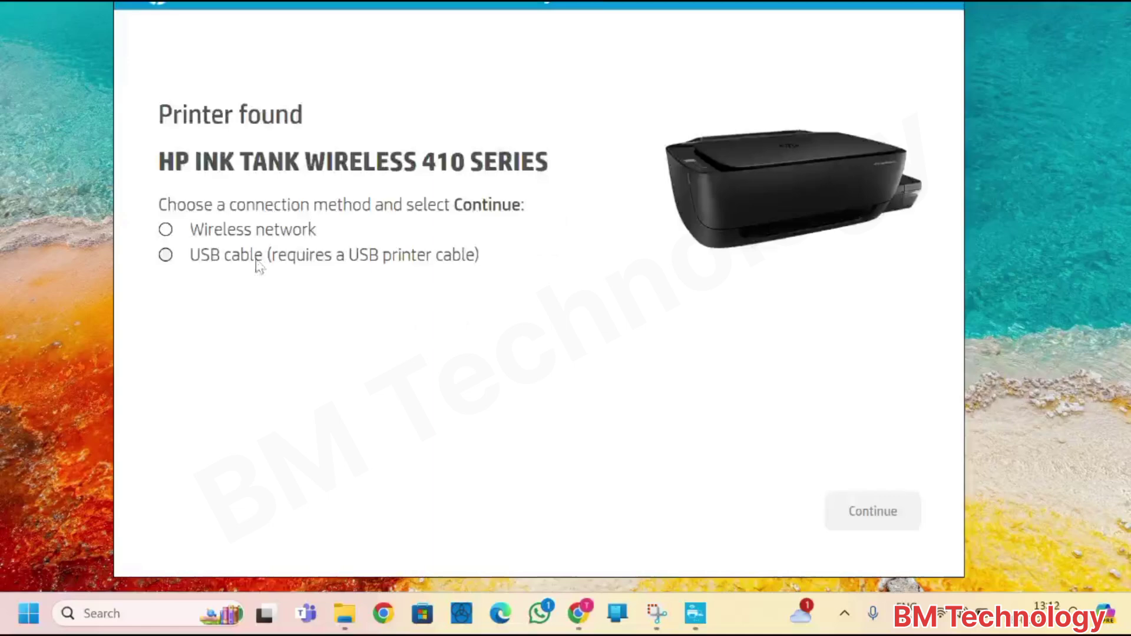
Step: Choose Wireless network, a printer without a touchscreen, and 'My printer supports USB connection'
left_click(261, 234)
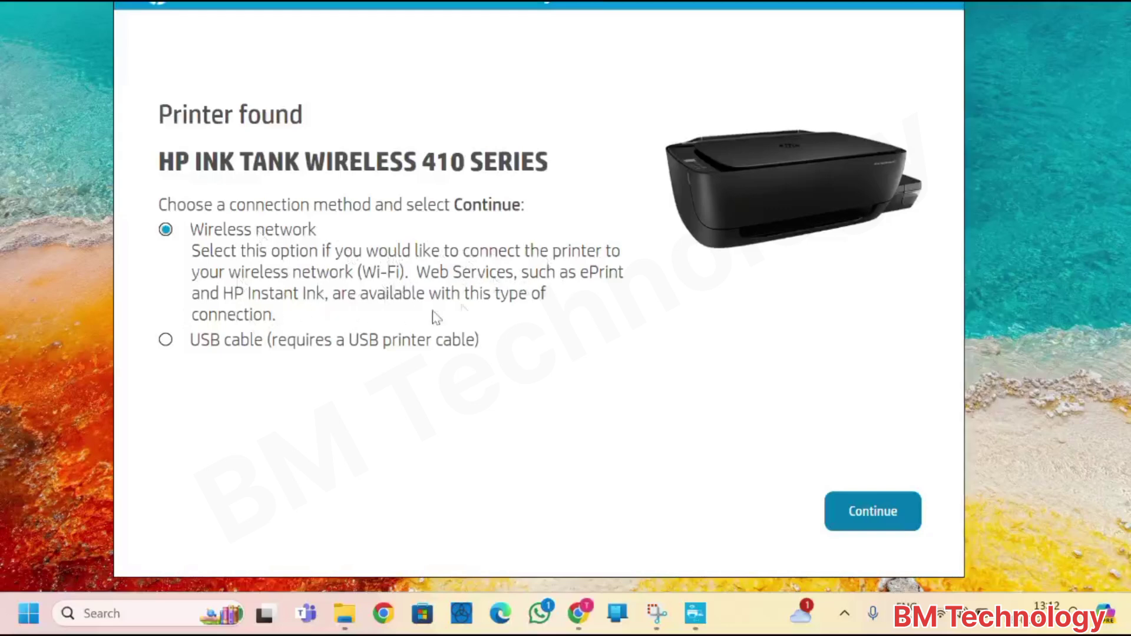
left_click(882, 524)
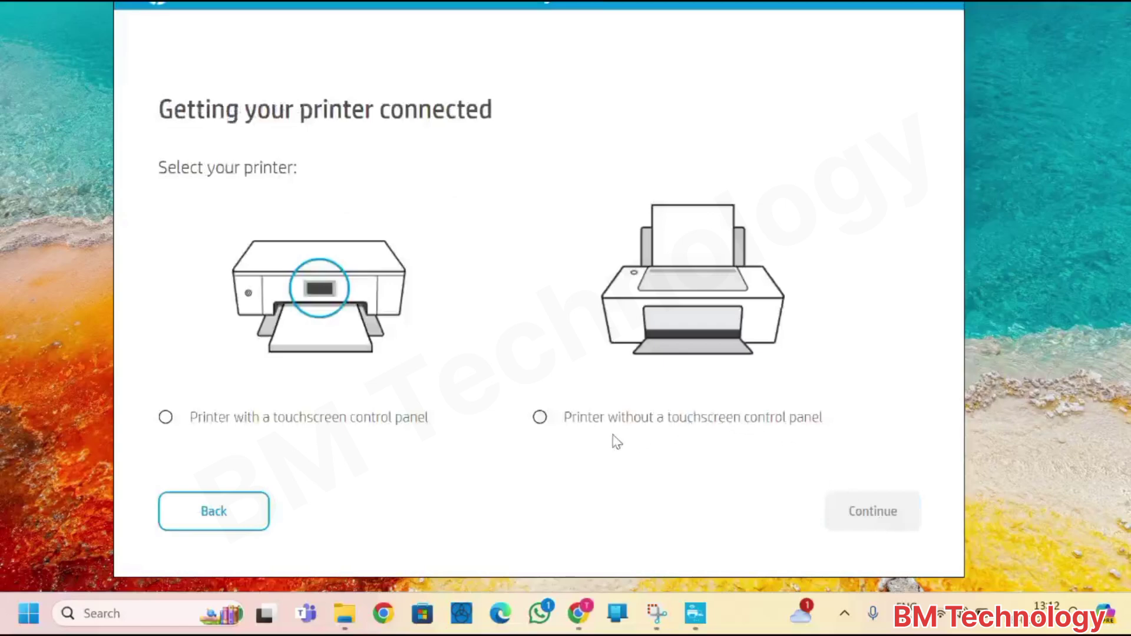
left_click(540, 421)
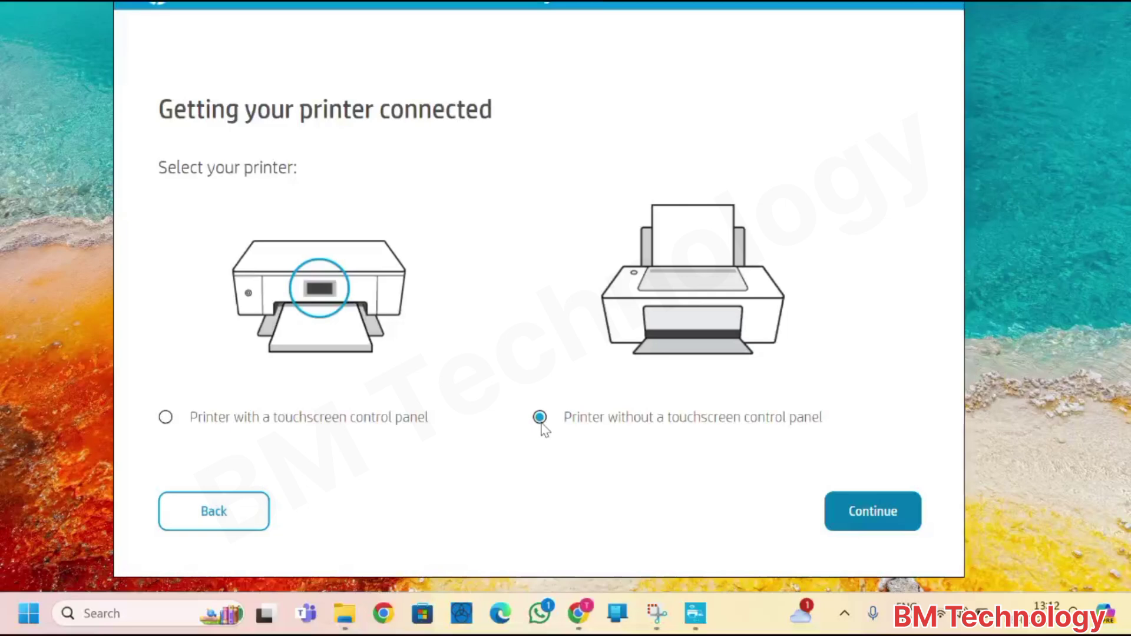
left_click(855, 518)
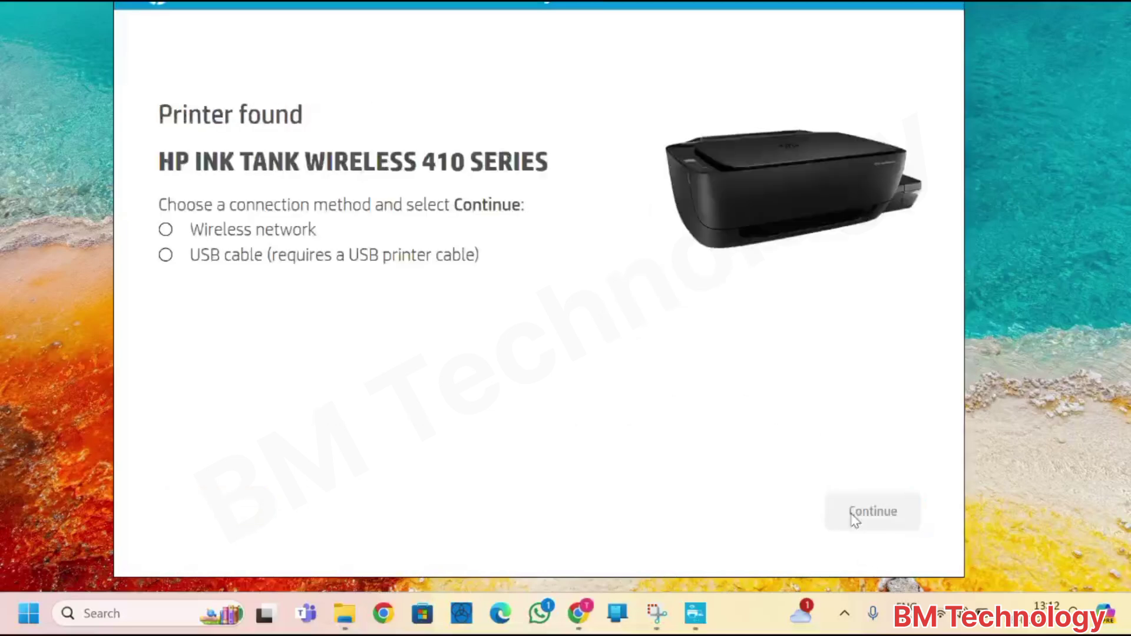
left_click(285, 235)
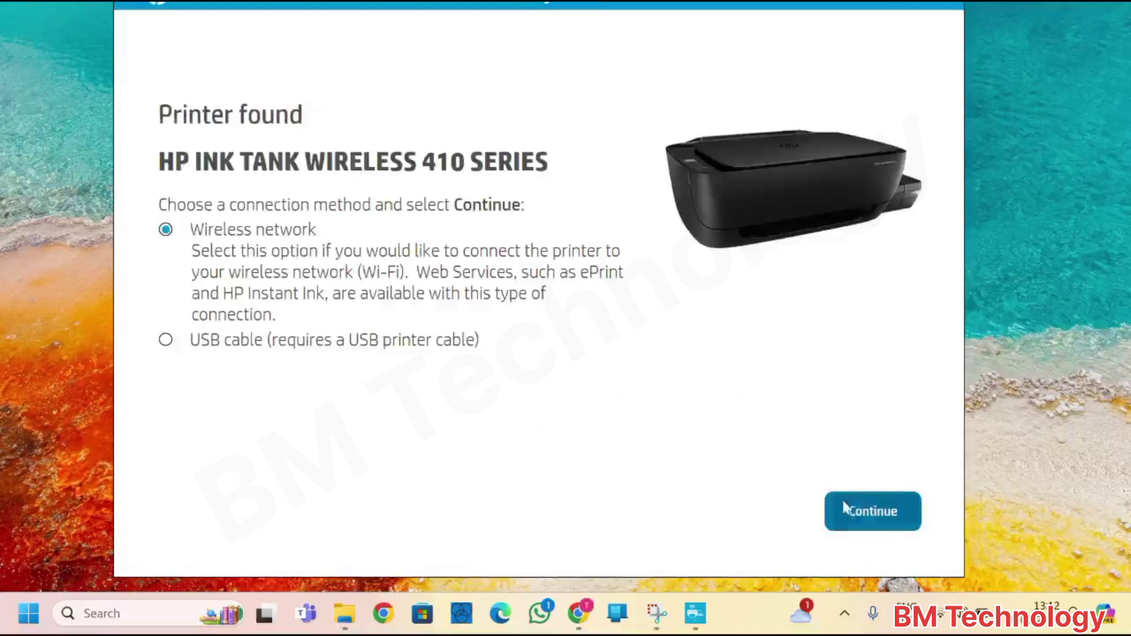
left_click(857, 513)
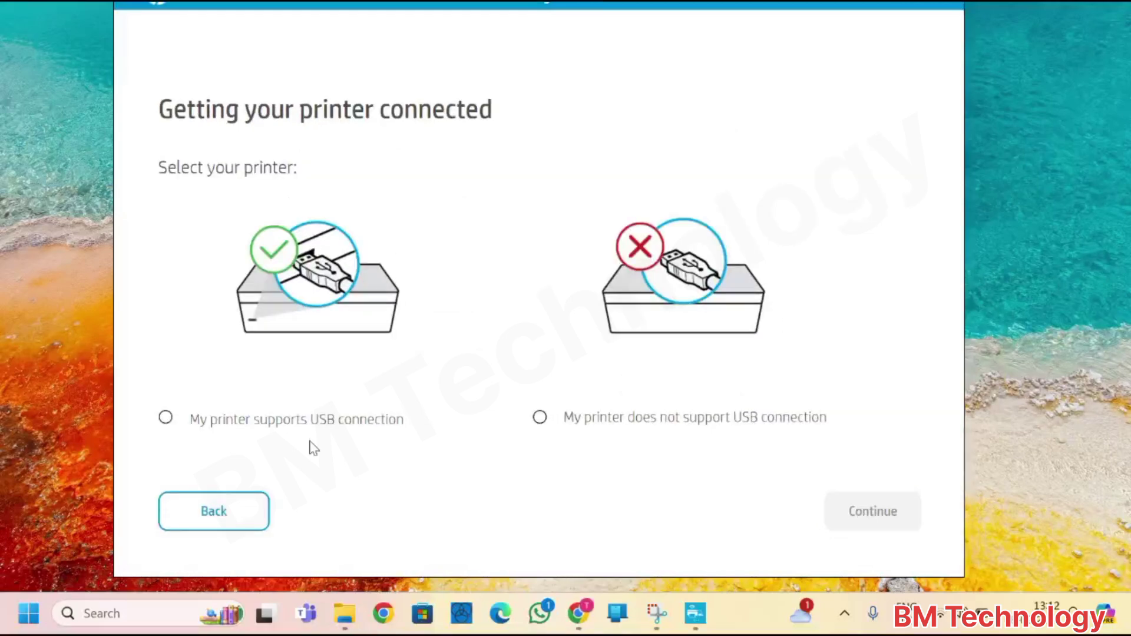
left_click(208, 429)
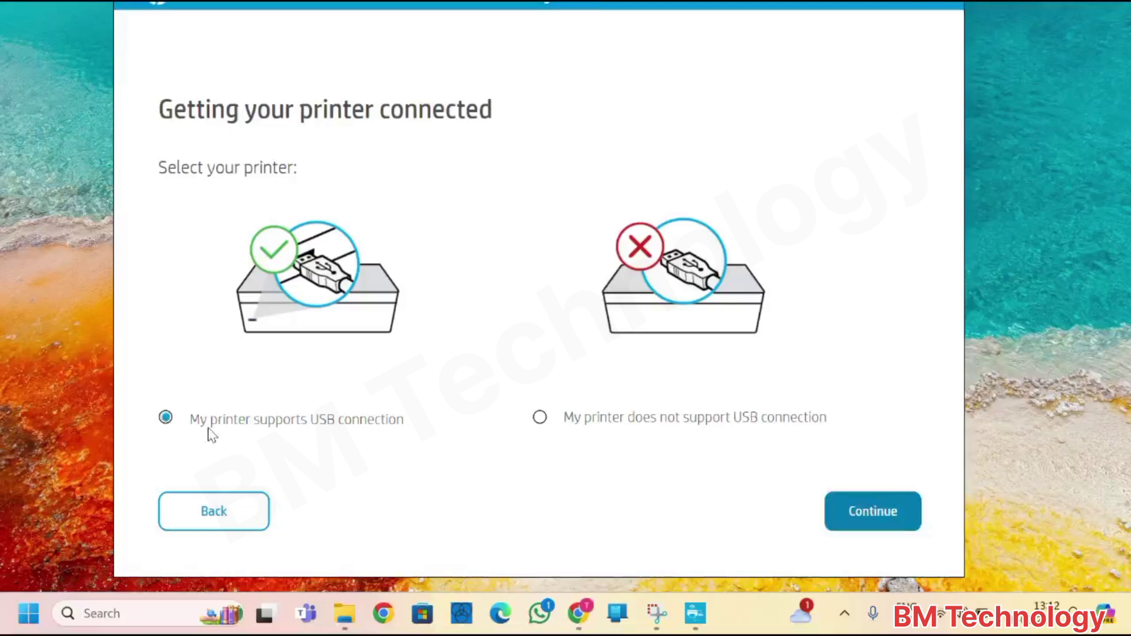
Step: Send the computer's Wi-Fi SSID and password to the printer over USB
left_click(865, 524)
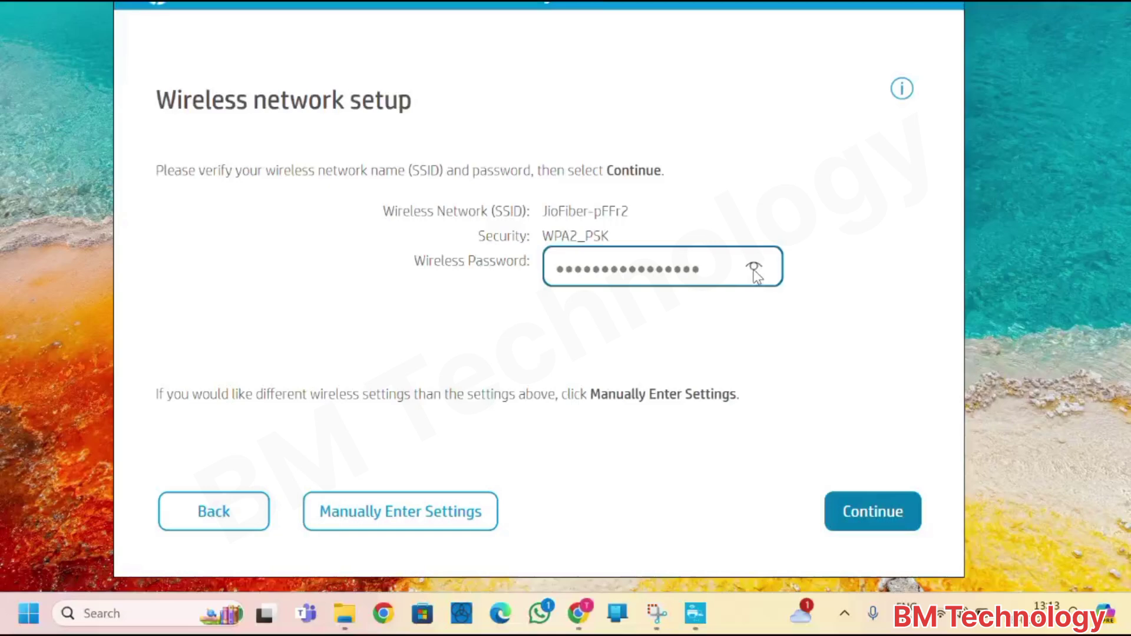
left_click(846, 510)
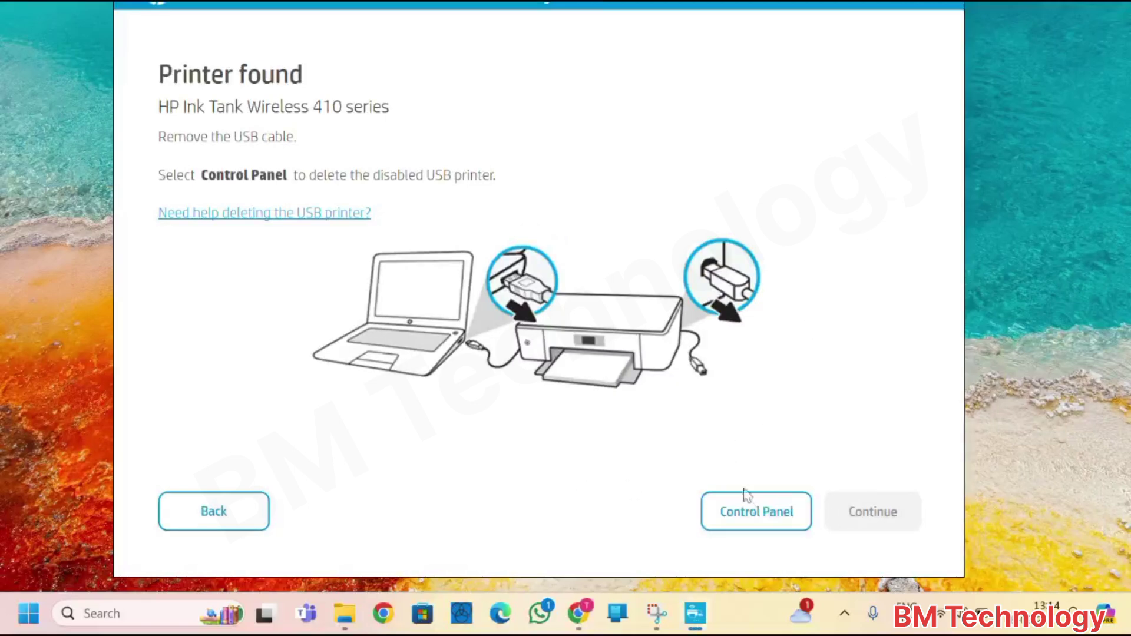
Step: Remove HP Ink Tank Wireless 410 series from Windows Printers & scanners
left_click(750, 516)
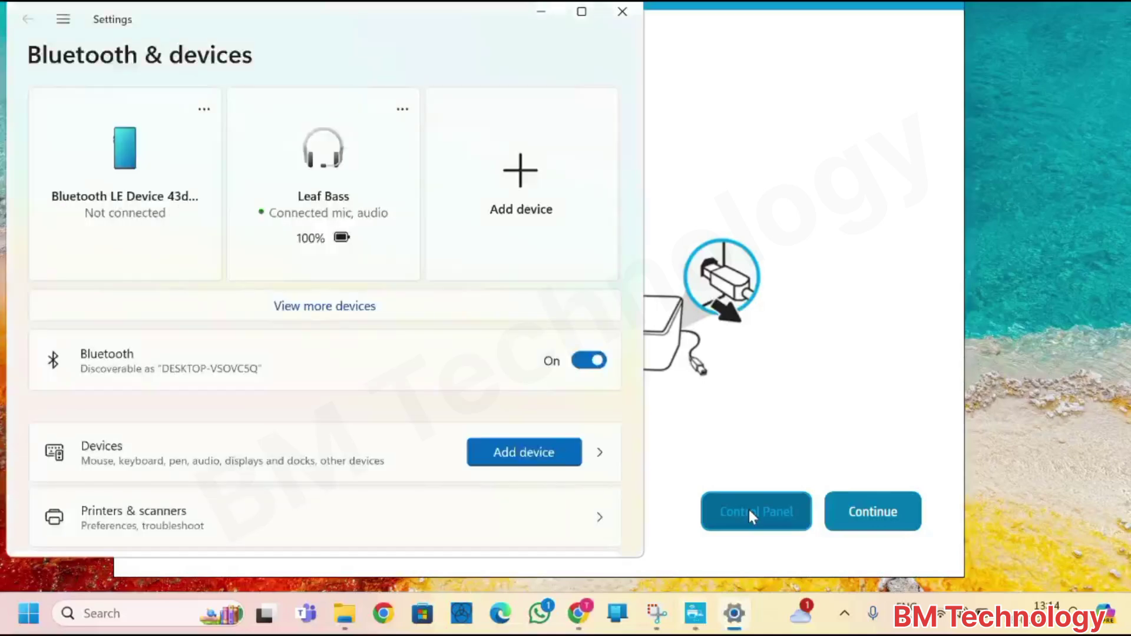
left_click(532, 516)
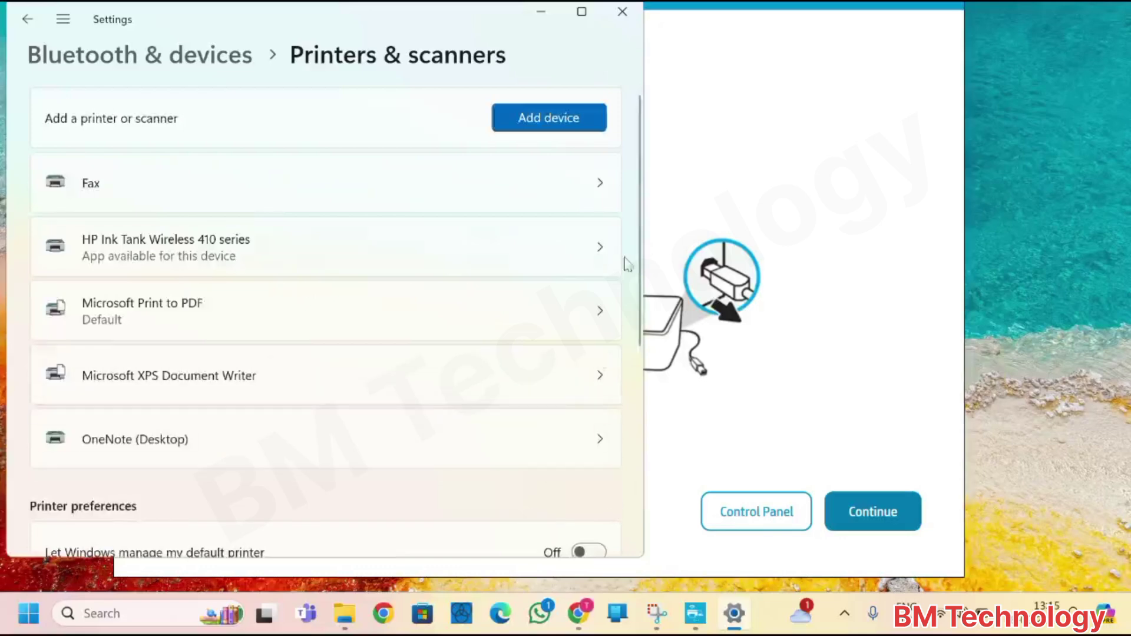
left_click(599, 259)
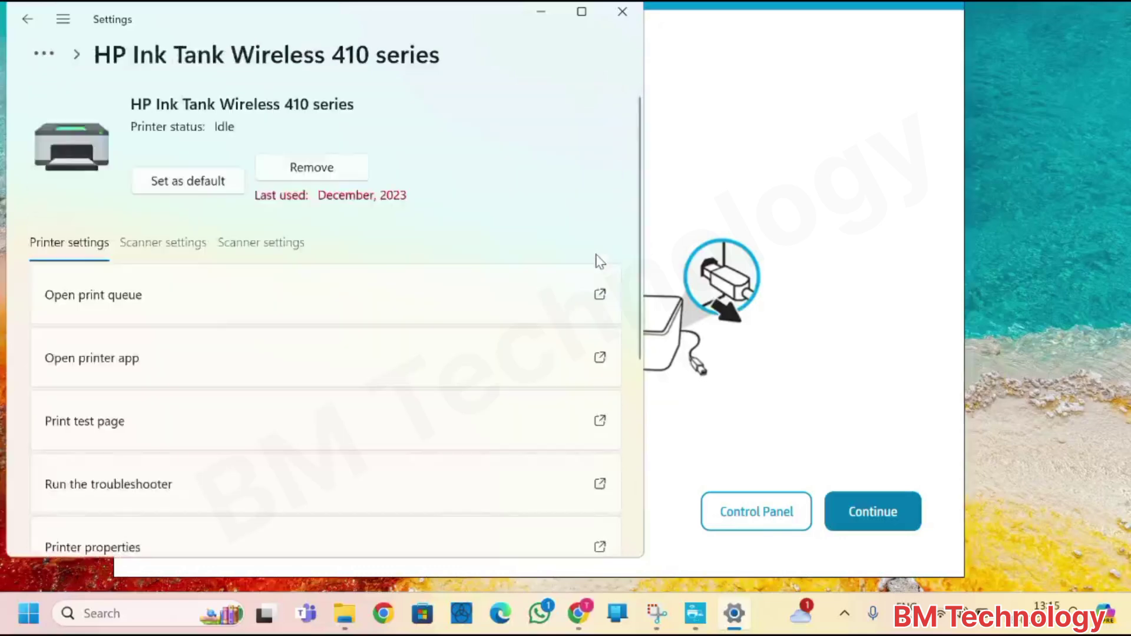
left_click(352, 173)
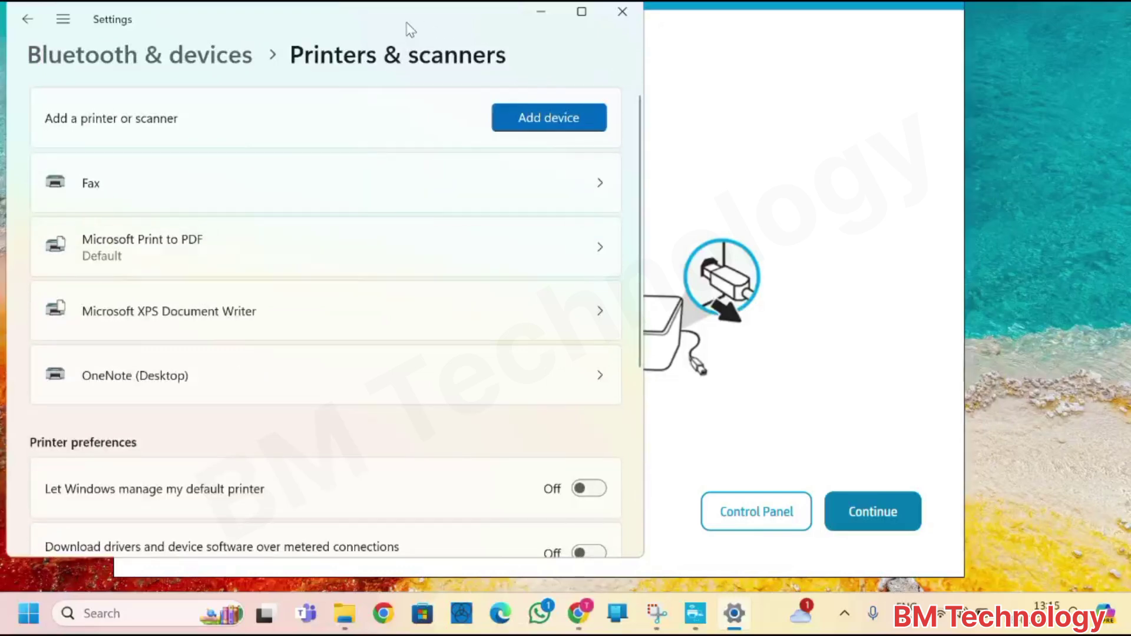
left_click_drag(406, 23, 455, 132)
Step: Close Settings and continue from HP Easy Start's Printer found screen
left_click(671, 120)
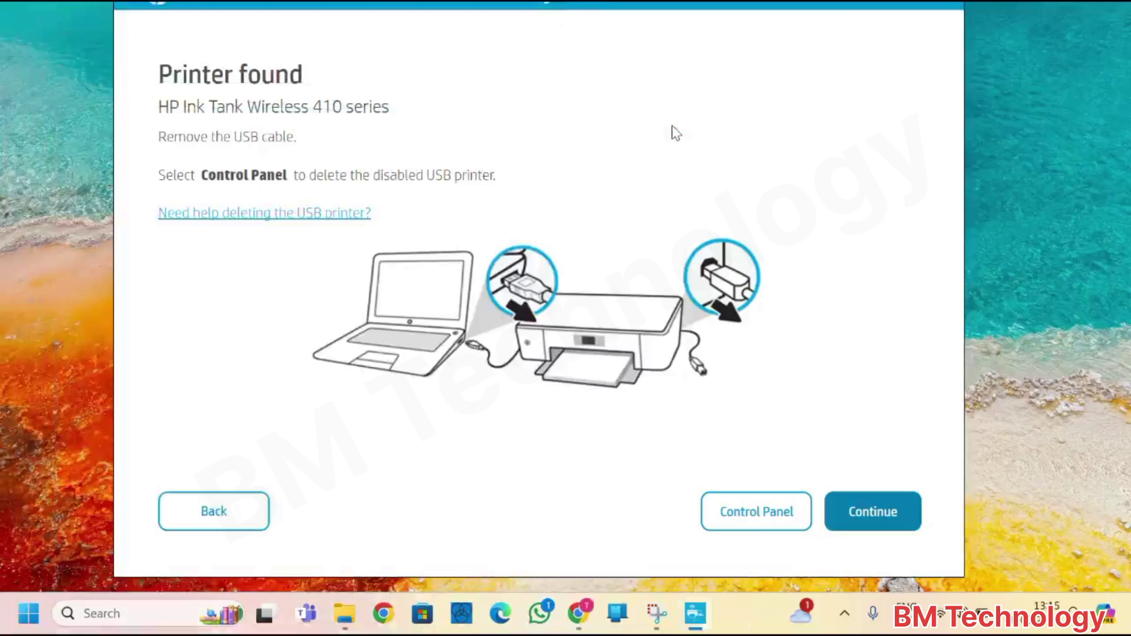
left_click(867, 514)
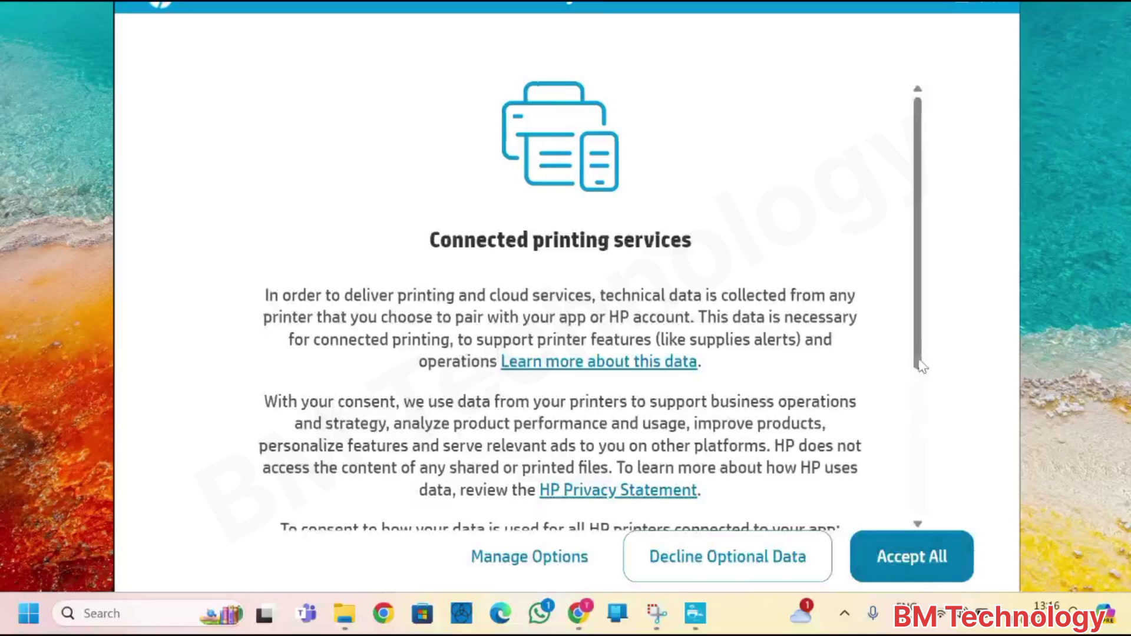
Step: Read through and Accept All connected printing services data options
left_click_drag(922, 367, 935, 543)
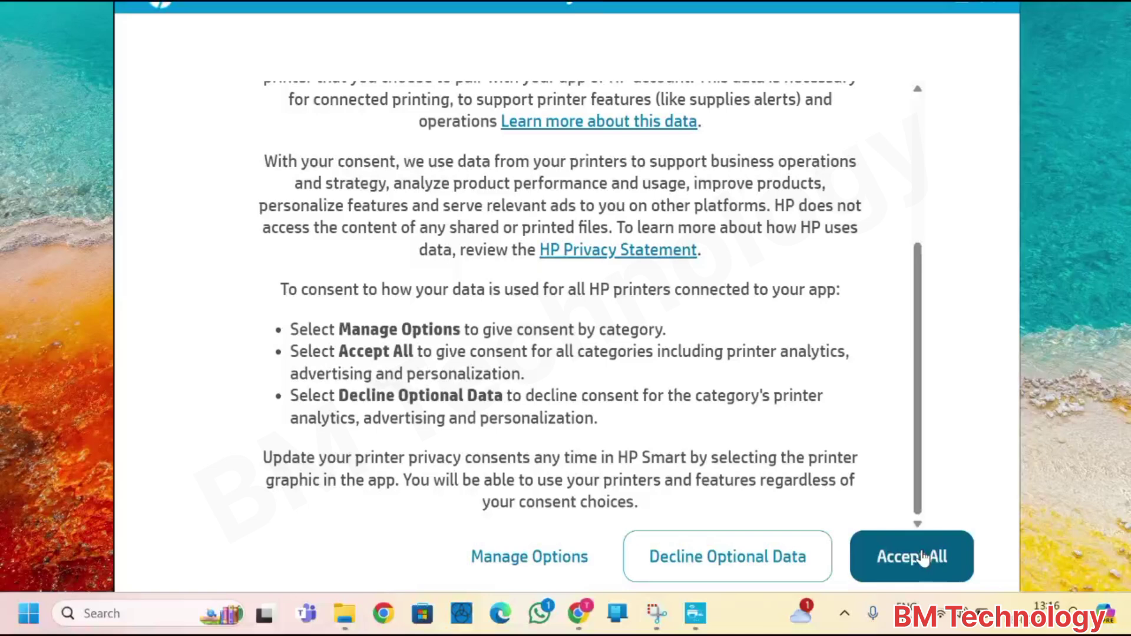
left_click(924, 558)
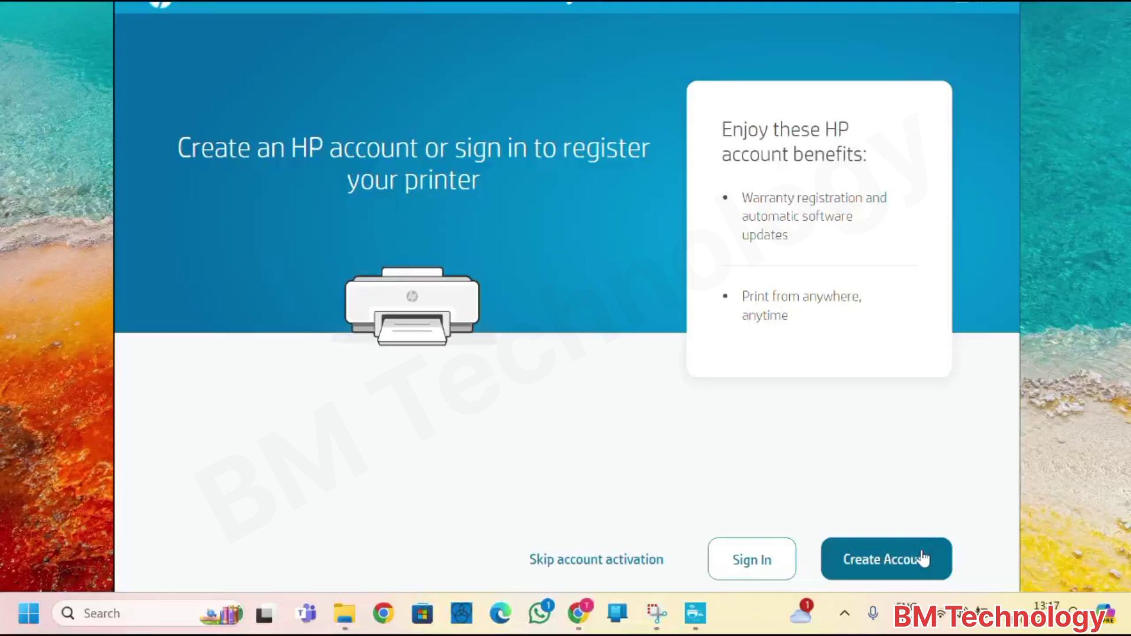
Step: Skip account activation and apply Auto Update (Recommended)
left_click(644, 560)
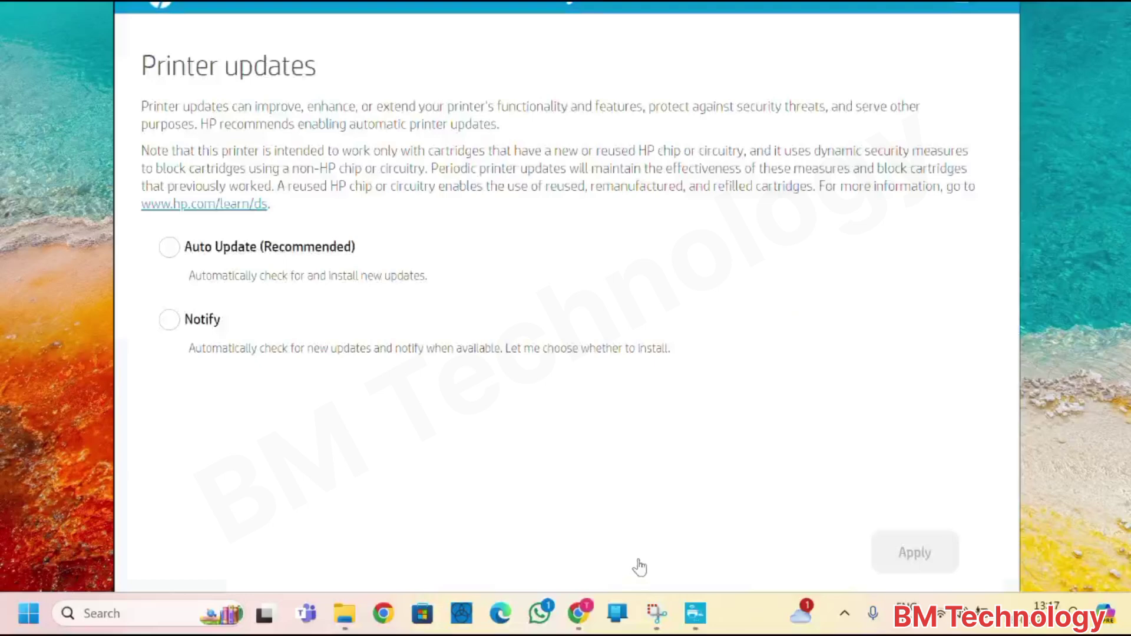
left_click(175, 249)
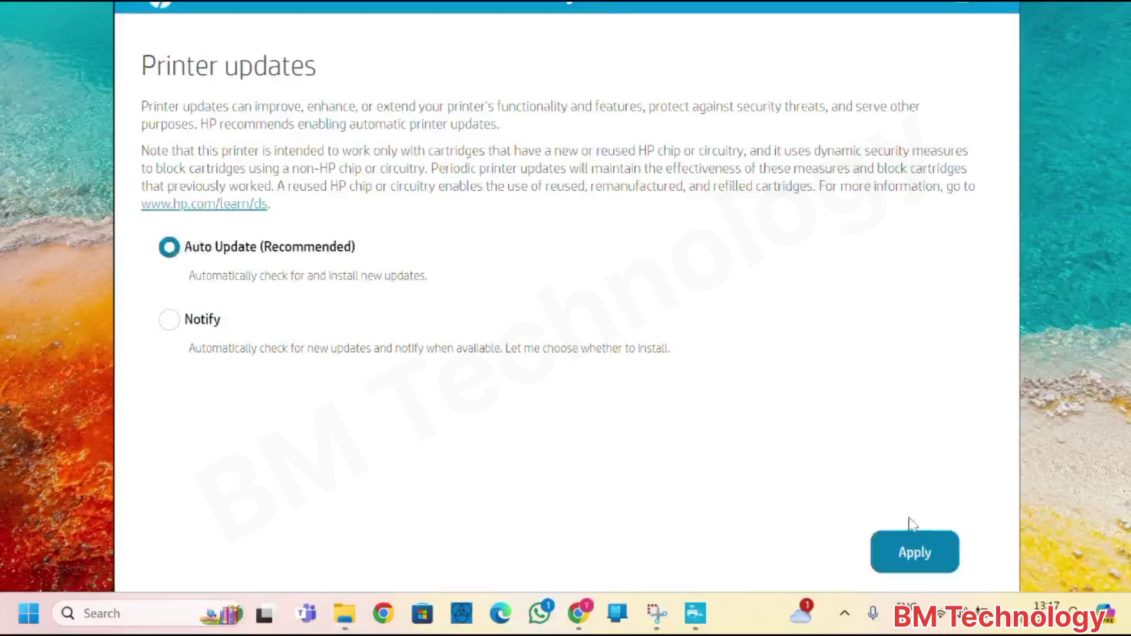
left_click(911, 551)
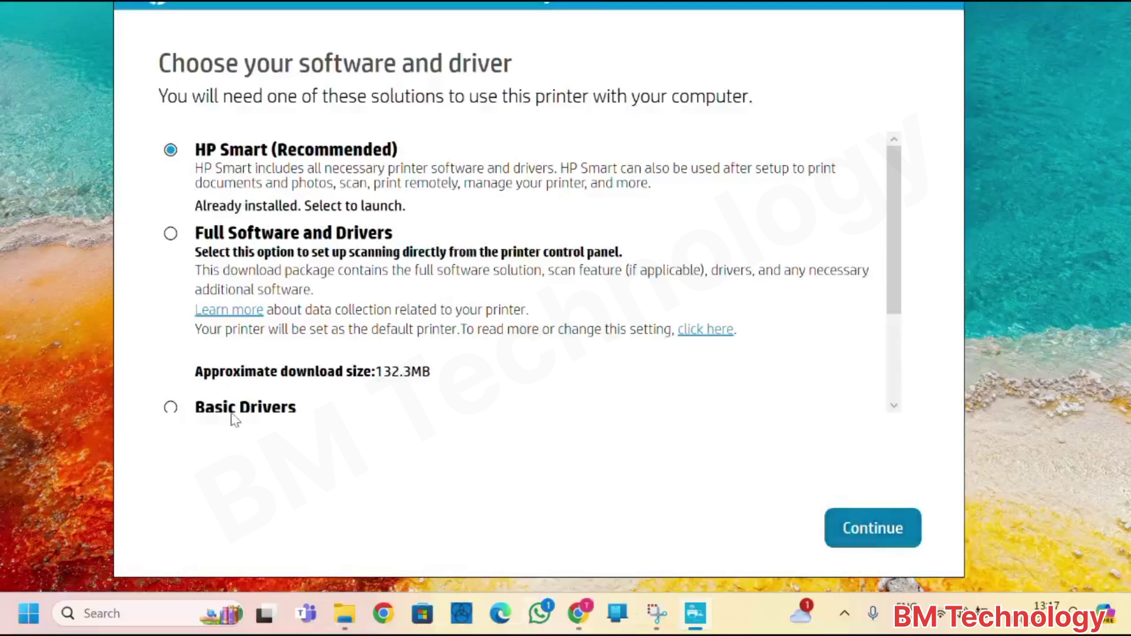
Step: Start the 132.8 MB Full Software and Drivers download
scroll(180, 157, "down", 2)
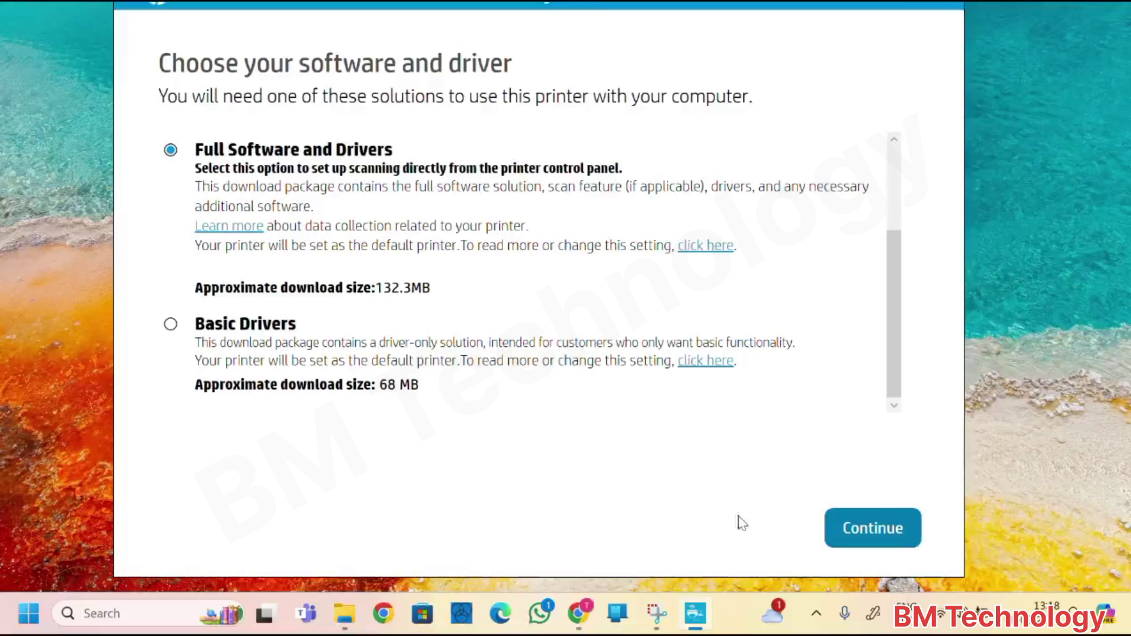
left_click(860, 539)
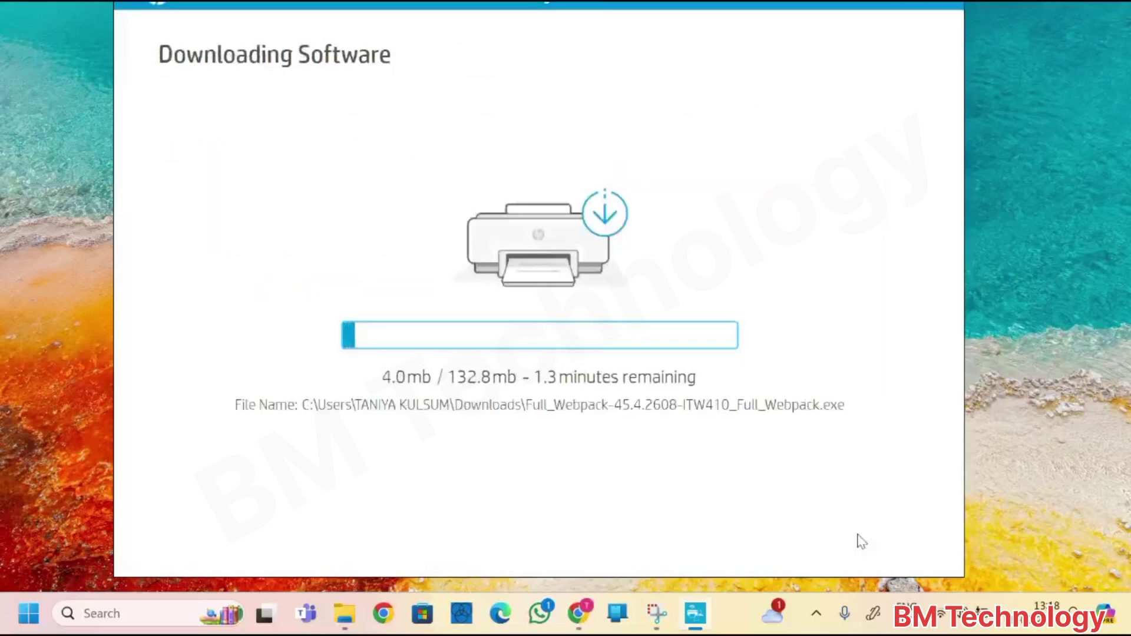